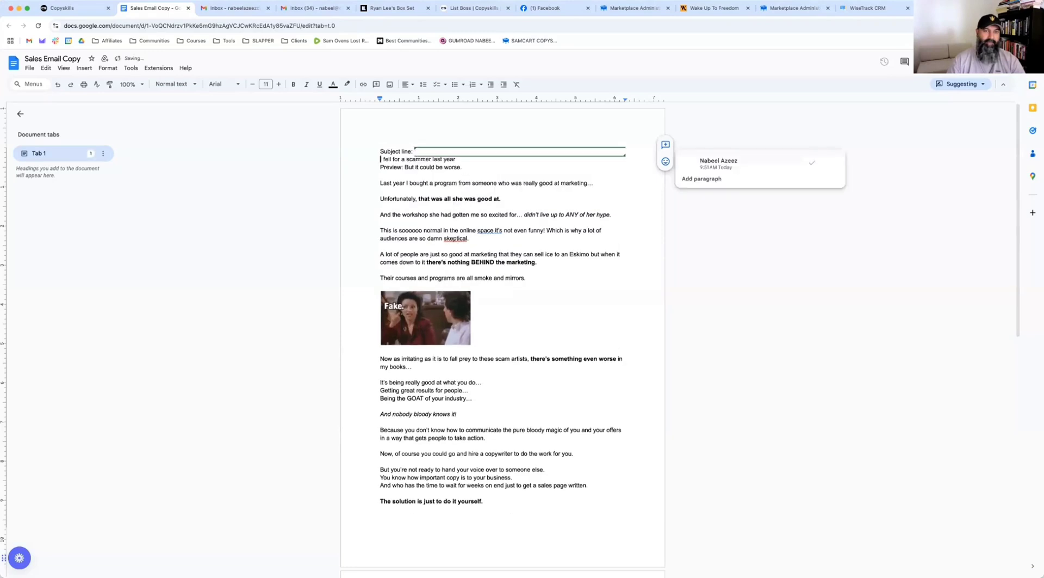
Move the preview text "But it could be worse." below its label and add blank lines above and below the "Preview:" label.
{"action": "left_click", "coordinate": [345, 175]}
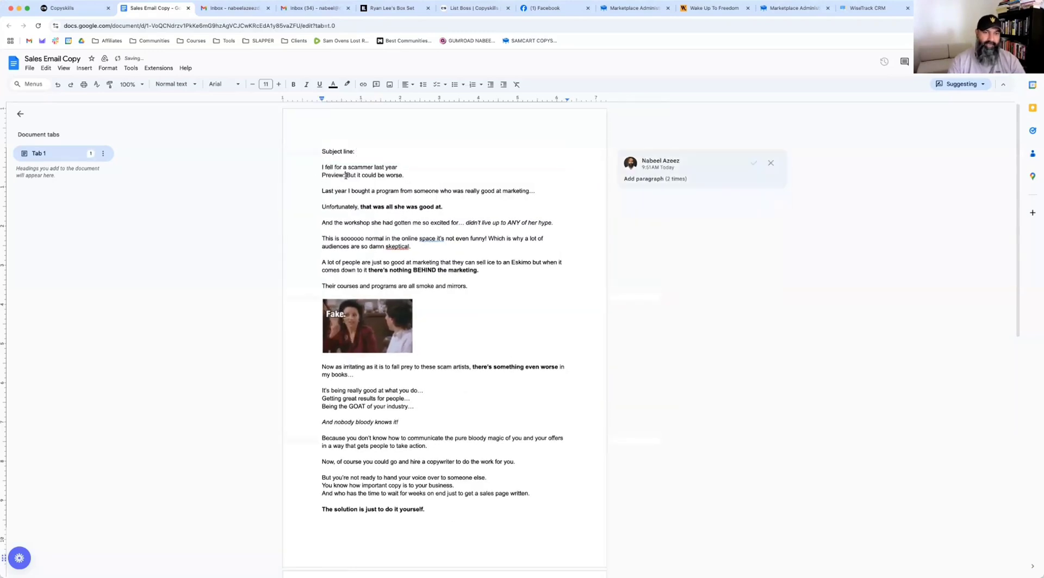
{"action": "key", "text": "Return"}
{"action": "key", "text": "Return"}
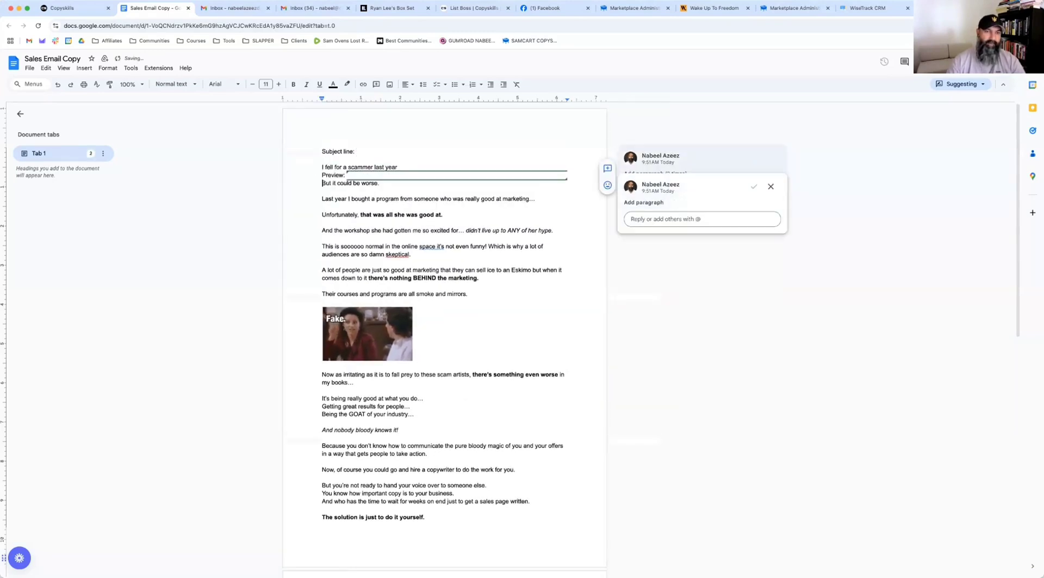
{"action": "key", "text": "Return"}
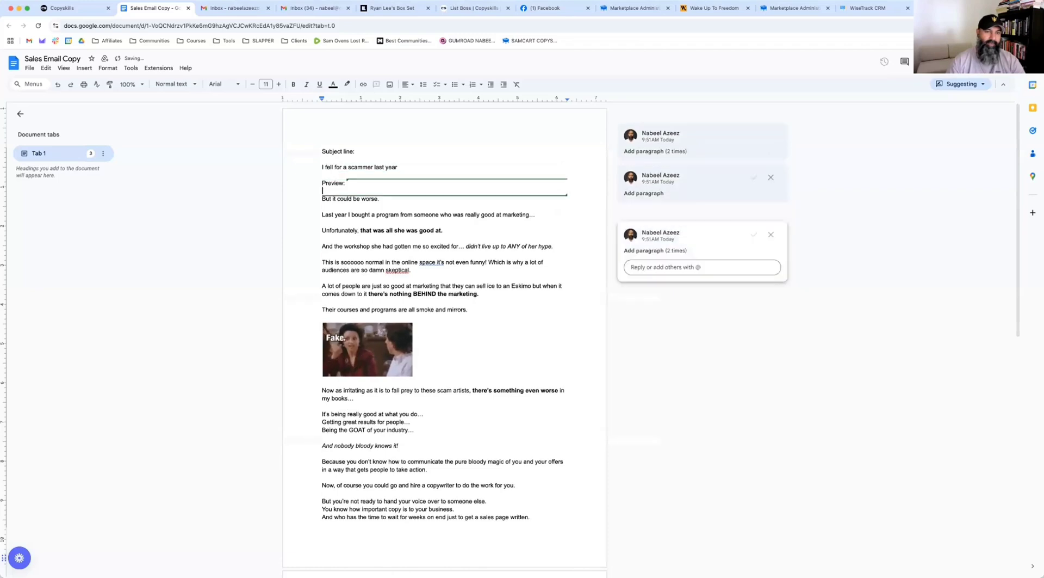
Add a "Body" label on its own line between the preview text and the first body paragraph, set off by a blank line.
{"action": "type", "text": "Body"}
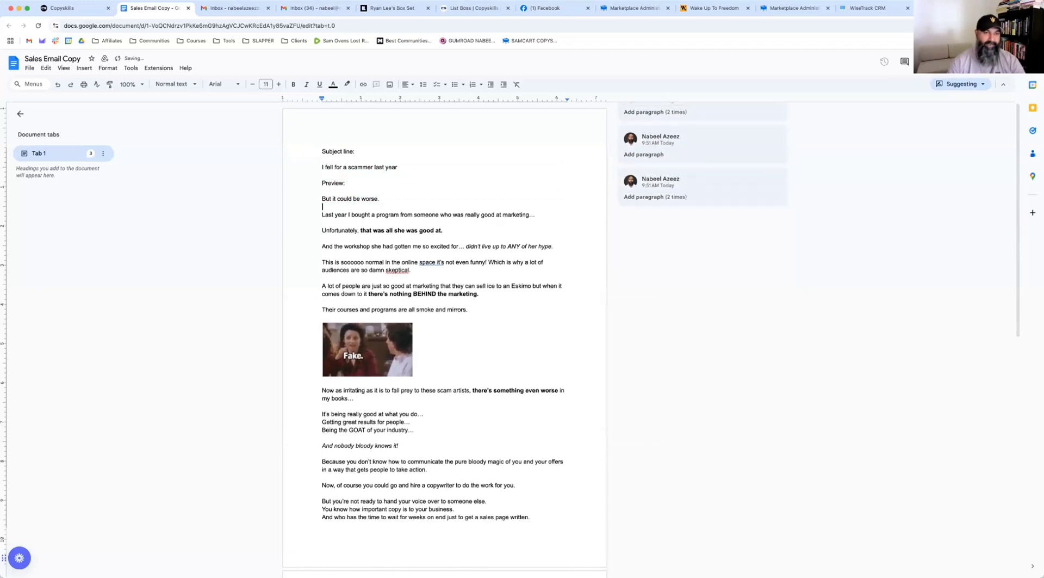
{"action": "key", "text": "shift+Return"}
{"action": "key", "text": "Return"}
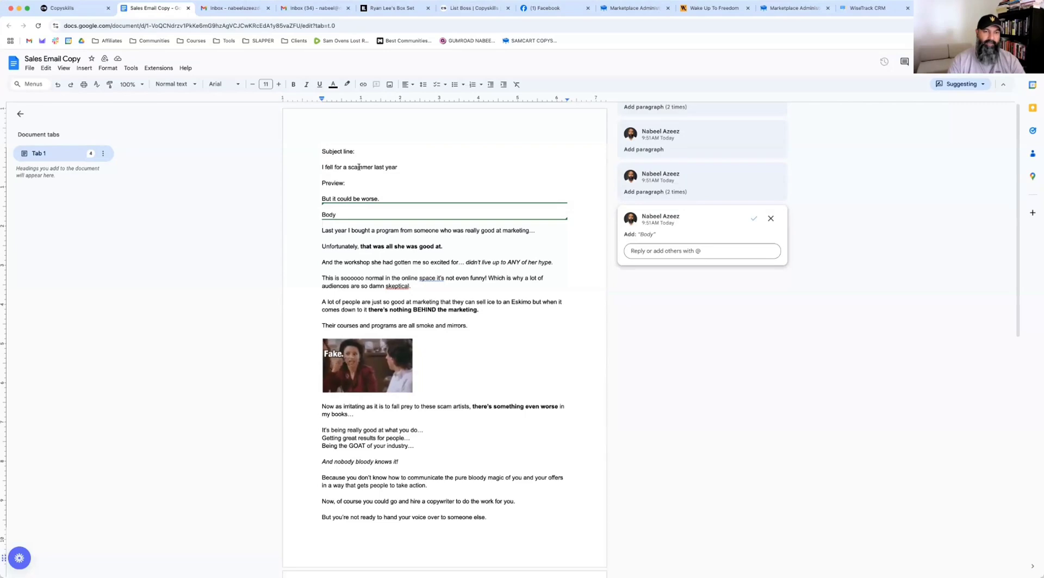
{"action": "left_click_drag", "start_coordinate": [316, 165], "coordinate": [408, 165]}
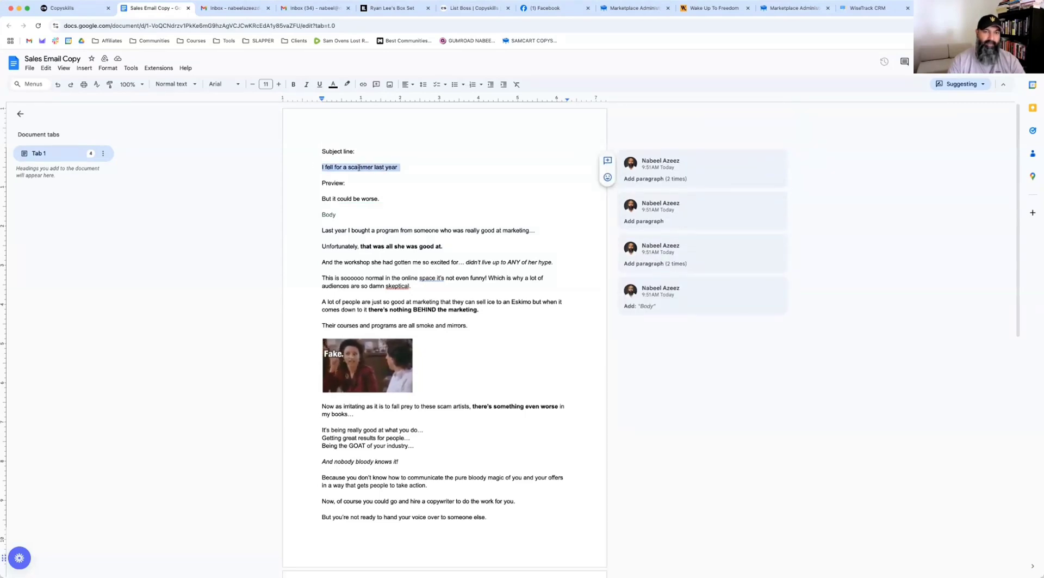
{"action": "left_click", "coordinate": [322, 167]}
{"action": "key", "text": "BackSpace"}
{"action": "key", "text": "BackSpace"}
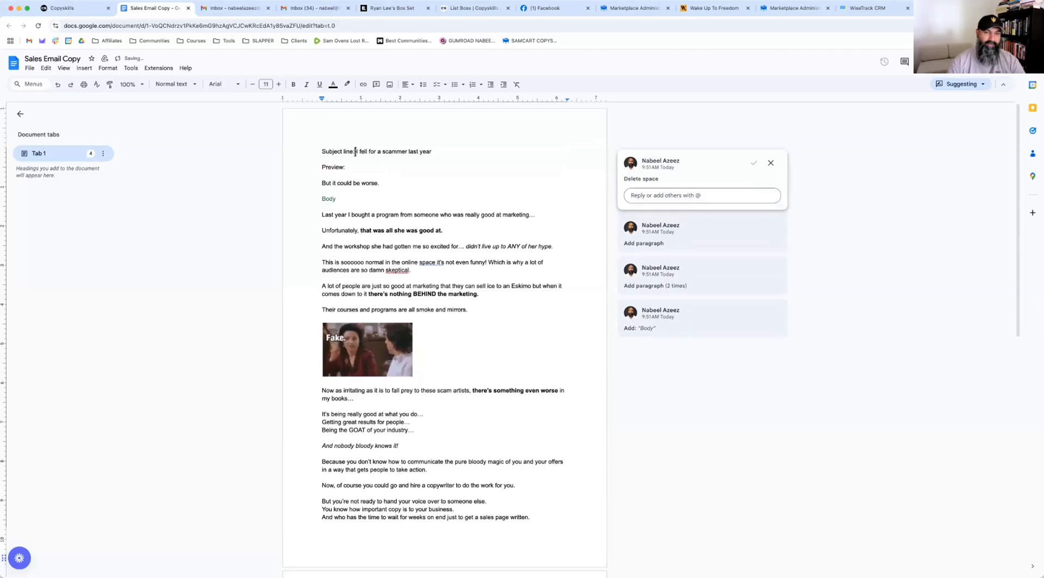
{"action": "key", "text": "ctrl+z"}
{"action": "left_click_drag", "start_coordinate": [357, 152], "coordinate": [433, 153]}
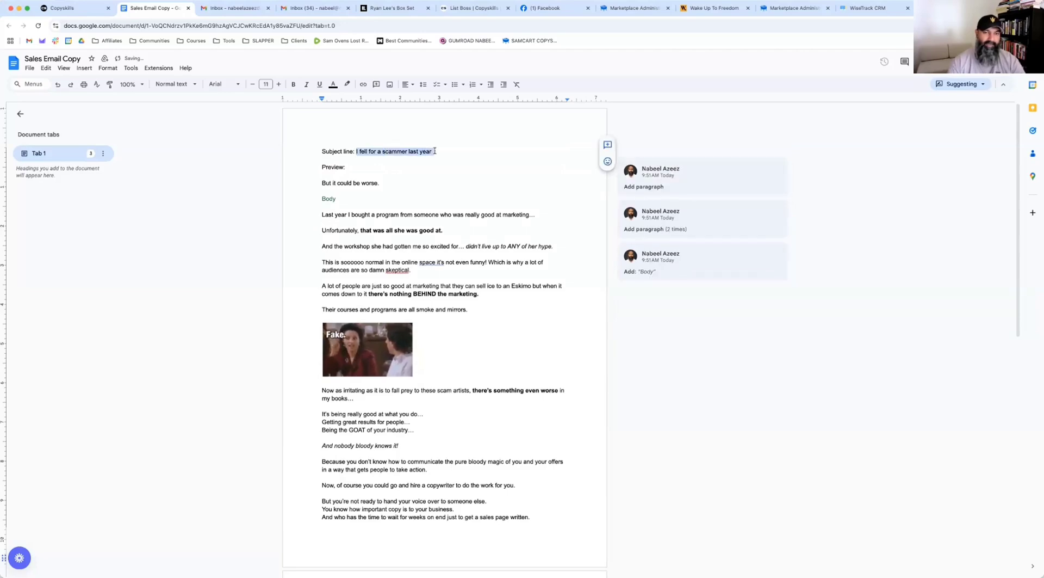
{"action": "left_click_drag", "start_coordinate": [337, 152], "coordinate": [436, 153]}
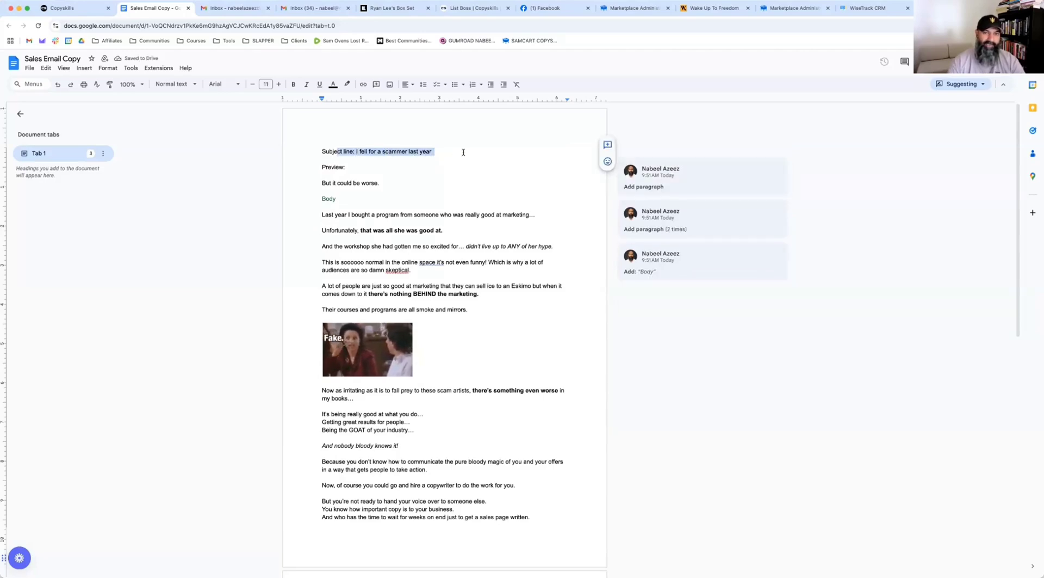
{"action": "left_click", "coordinate": [436, 152]}
{"action": "left_click_drag", "start_coordinate": [357, 152], "coordinate": [431, 153]}
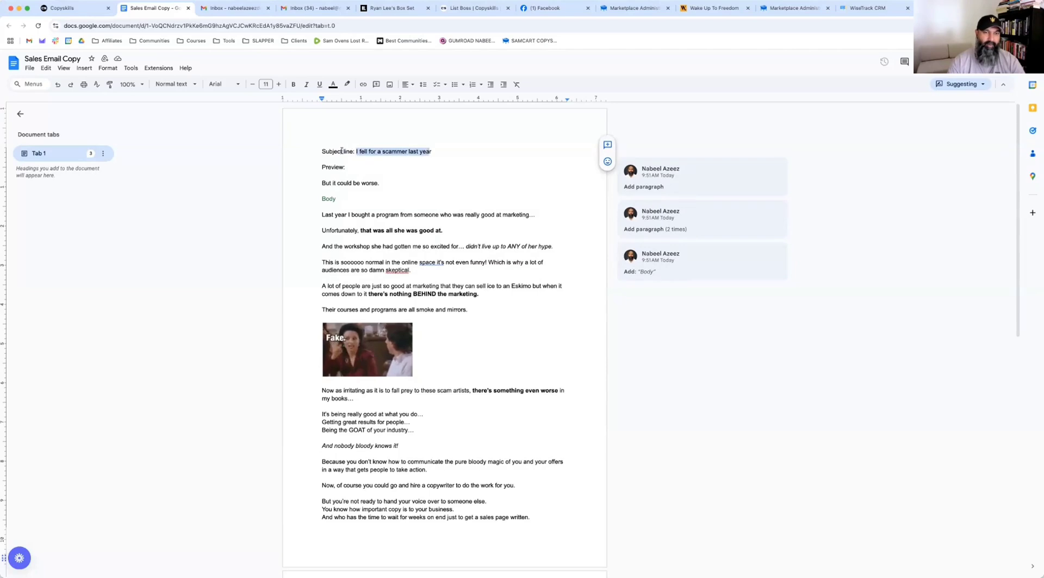
{"action": "left_click", "coordinate": [359, 152]}
{"action": "left_click_drag", "start_coordinate": [359, 152], "coordinate": [385, 152]}
{"action": "left_click_drag", "start_coordinate": [454, 156], "coordinate": [457, 155]}
{"action": "left_click", "coordinate": [410, 152]}
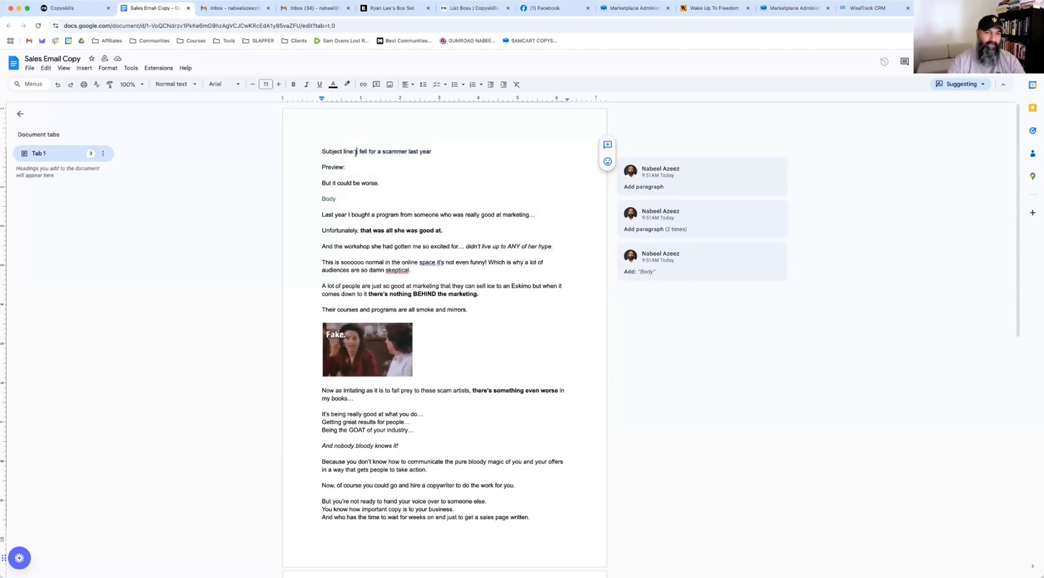
{"action": "left_click", "coordinate": [357, 151]}
{"action": "key", "text": "Return"}
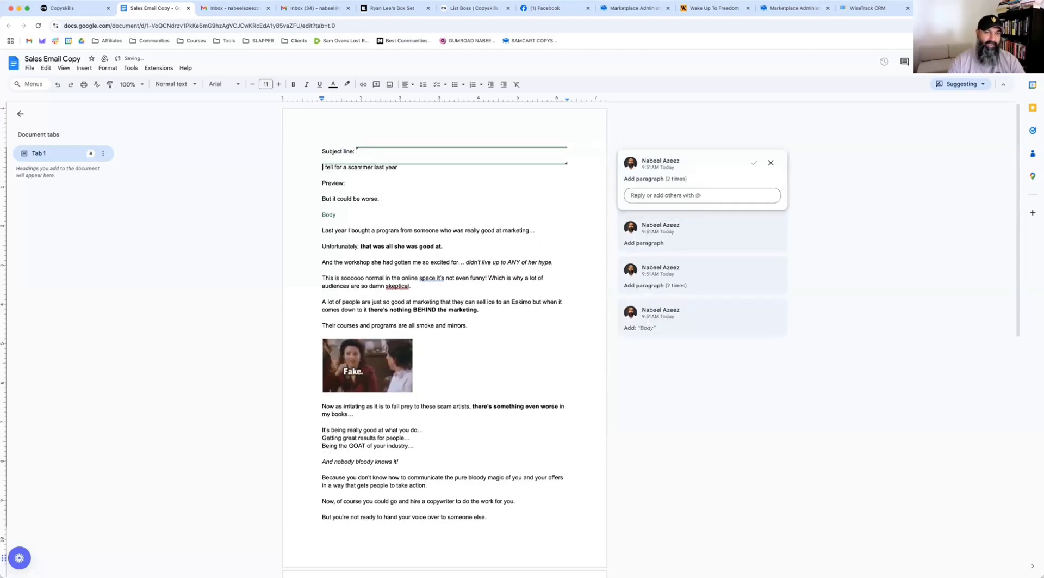
{"action": "triple_click", "coordinate": [349, 167]}
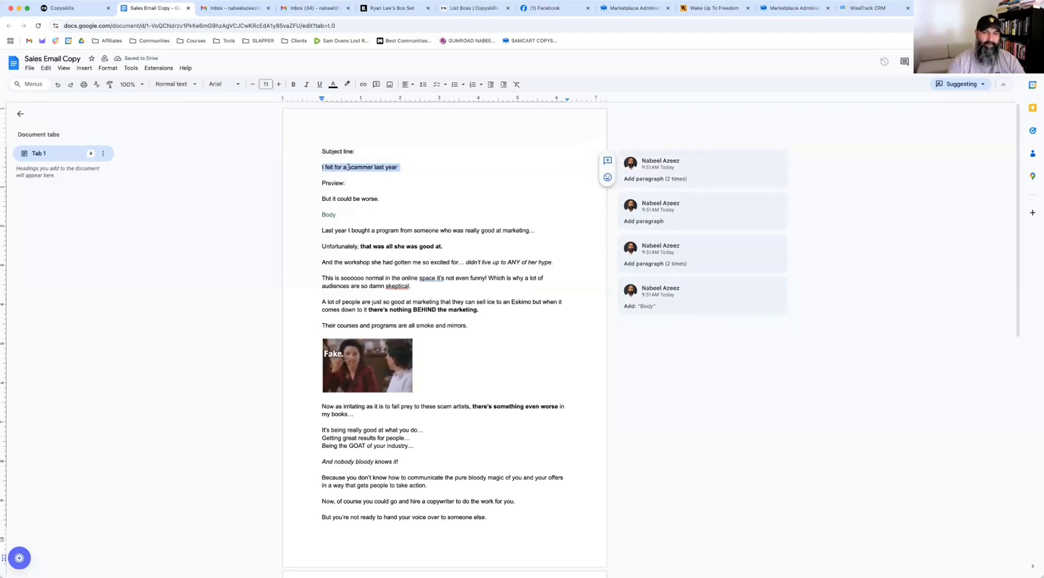
{"action": "left_click", "coordinate": [386, 202]}
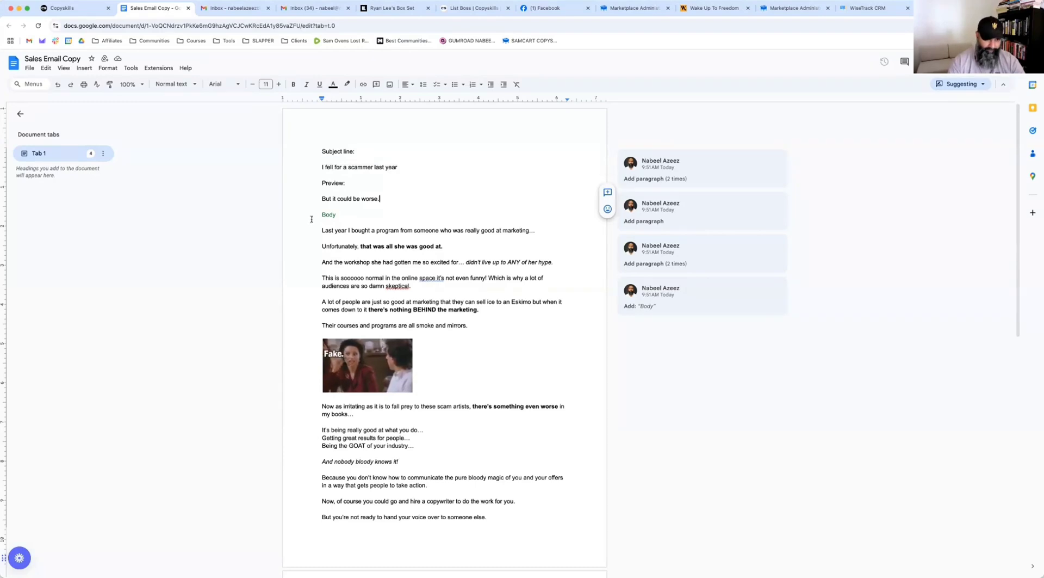
Make the "Subject line:", "Preview:" and "Body" labels bold.
{"action": "triple_click", "coordinate": [329, 151]}
{"action": "key", "text": "ctrl+b"}
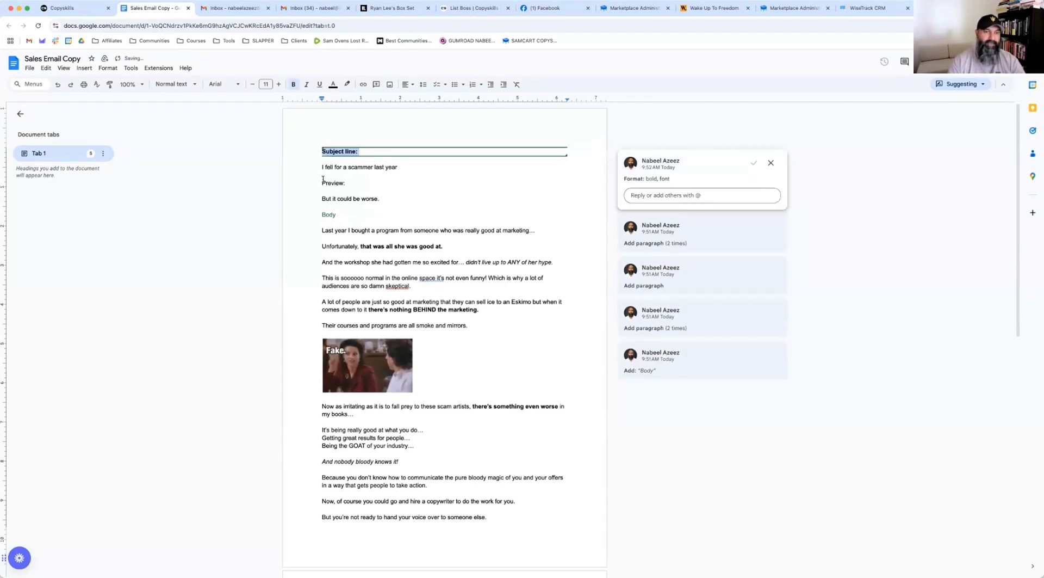
{"action": "triple_click", "coordinate": [325, 183]}
{"action": "key", "text": "ctrl+b"}
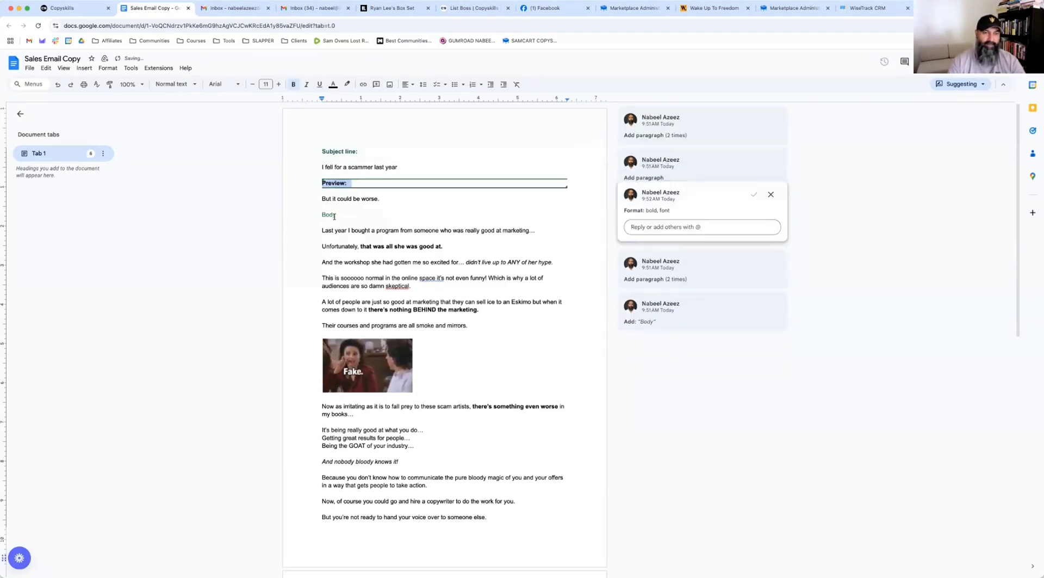
{"action": "triple_click", "coordinate": [329, 214]}
{"action": "key", "text": "ctrl+b"}
{"action": "left_click", "coordinate": [323, 221]}
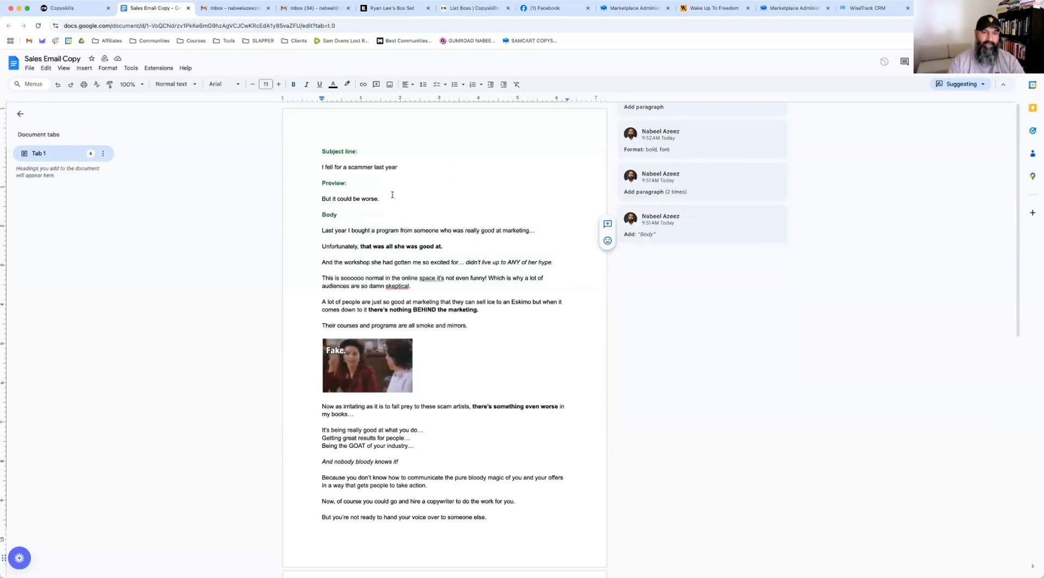
{"action": "left_click", "coordinate": [400, 169]}
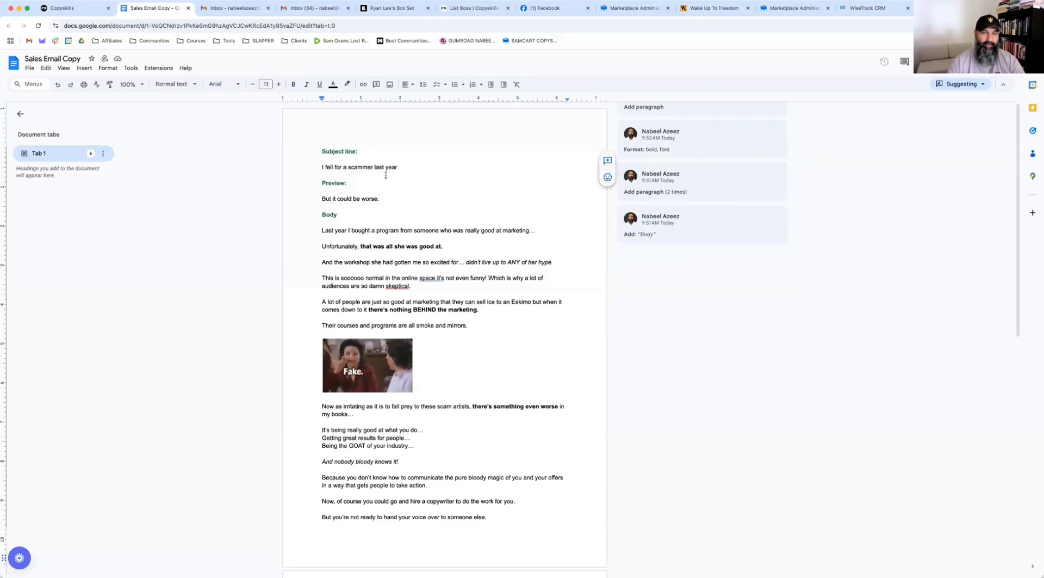
{"action": "left_click", "coordinate": [384, 197]}
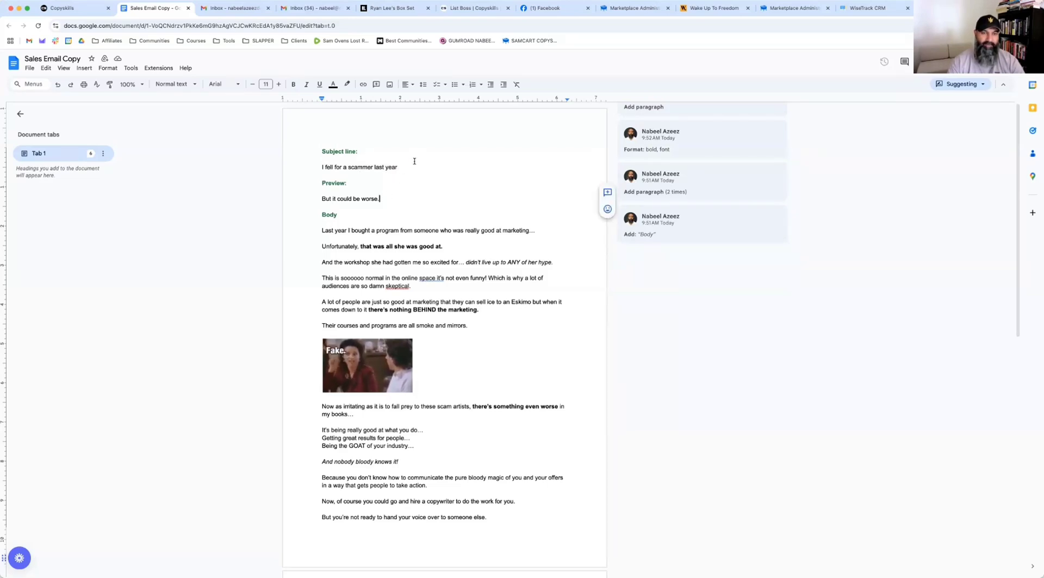
{"action": "left_click", "coordinate": [338, 174]}
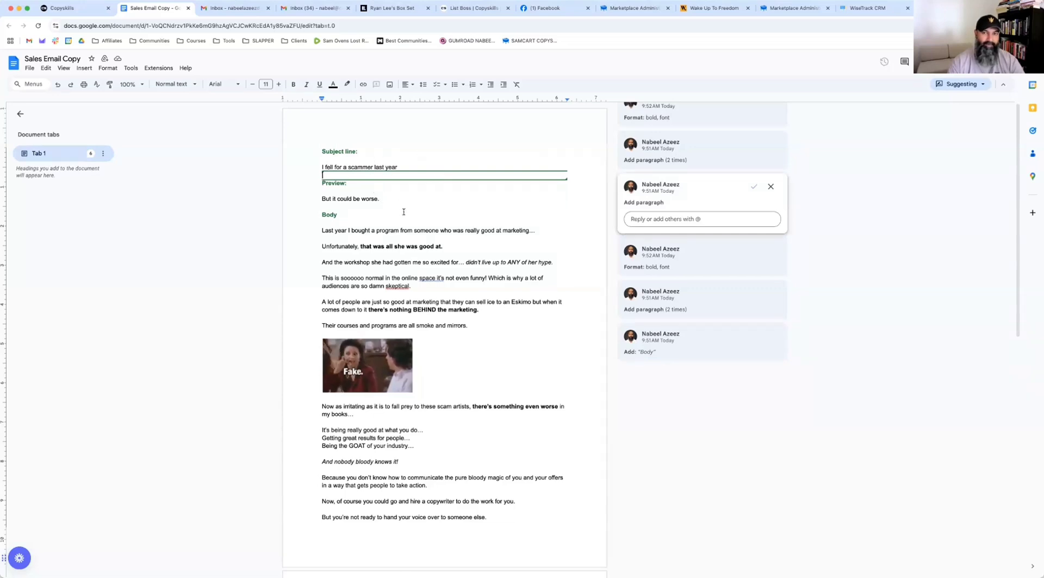
{"action": "triple_click", "coordinate": [409, 168]}
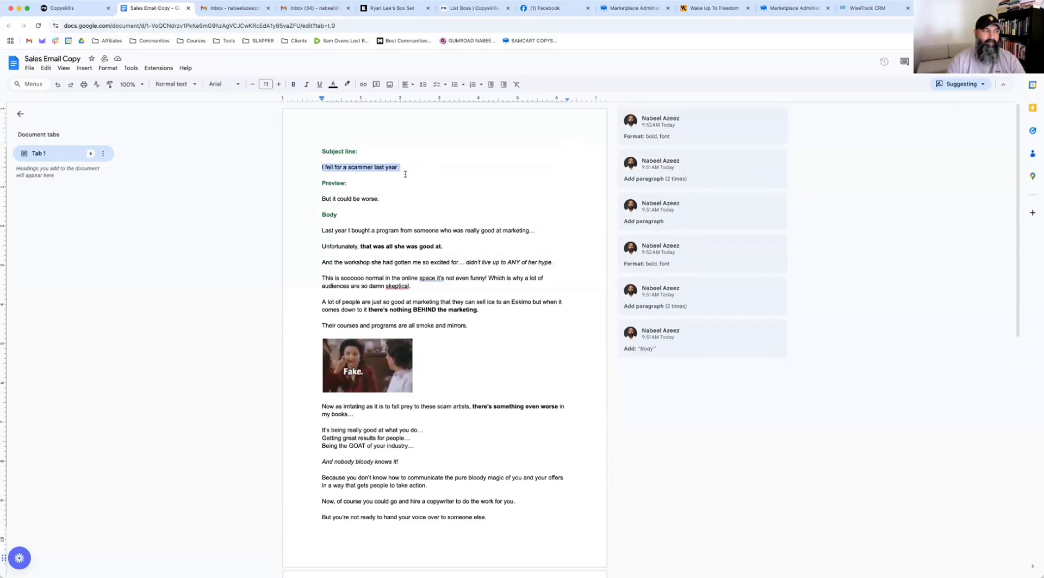
{"action": "left_click", "coordinate": [388, 201]}
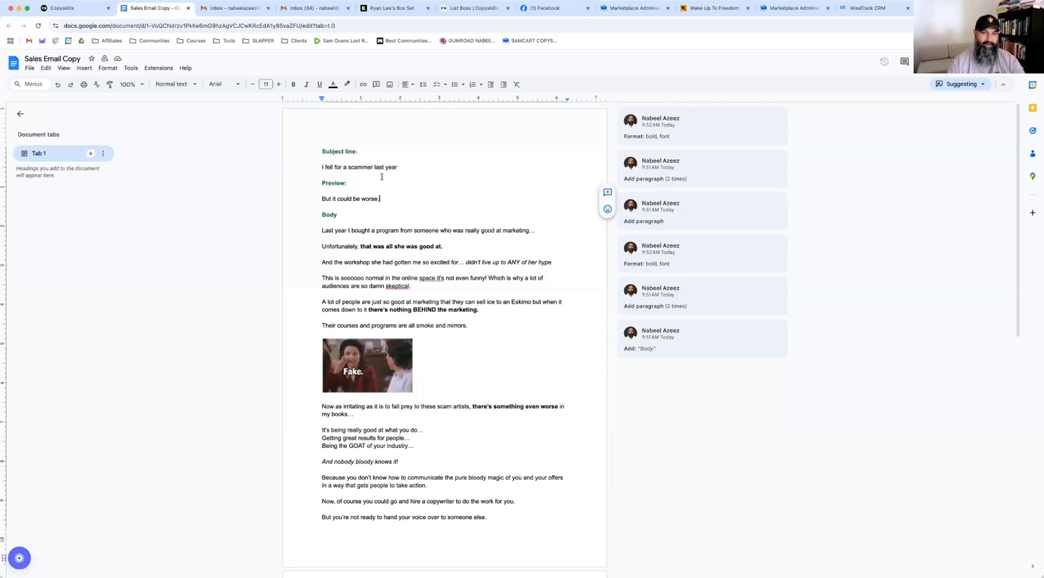
Add the note "Benefit + specificity + curiosity < 40 characters" on a new line below the subject line text.
{"action": "left_click", "coordinate": [404, 169]}
{"action": "key", "text": "Return"}
{"action": "type", "text": "Benefi"}
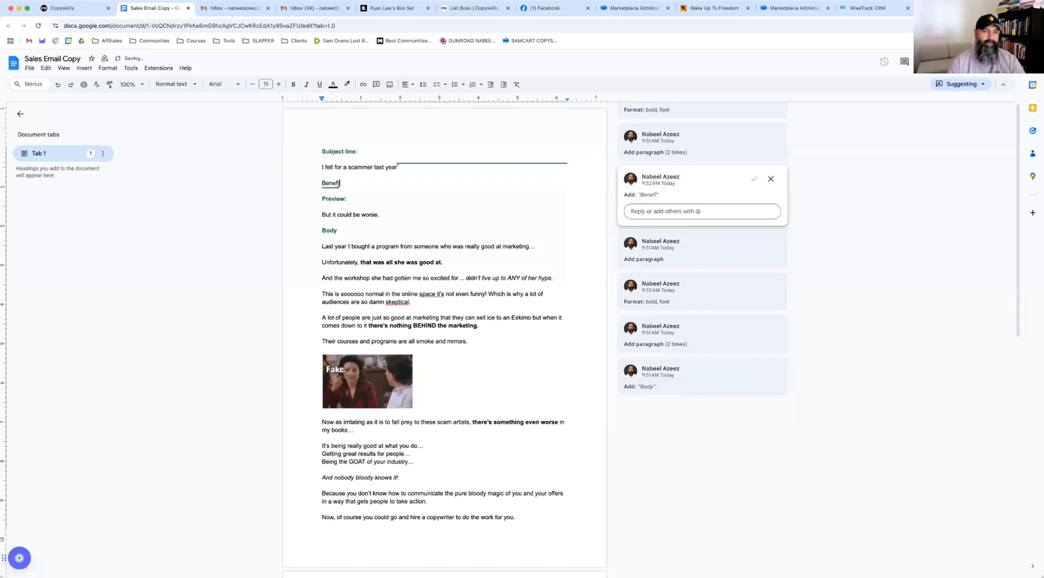
{"action": "type", "text": "t + specifi"}
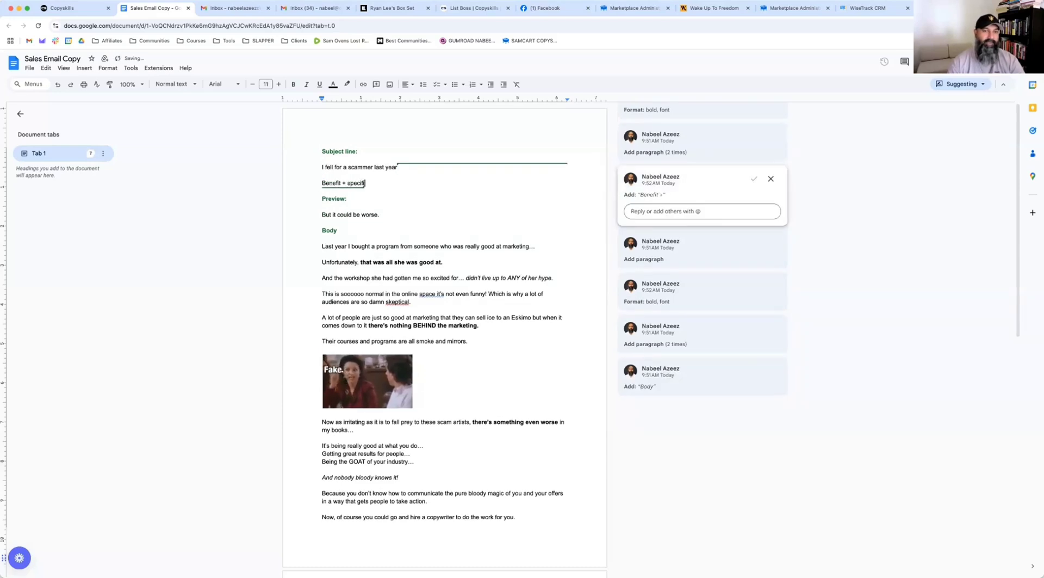
{"action": "type", "text": "city +"}
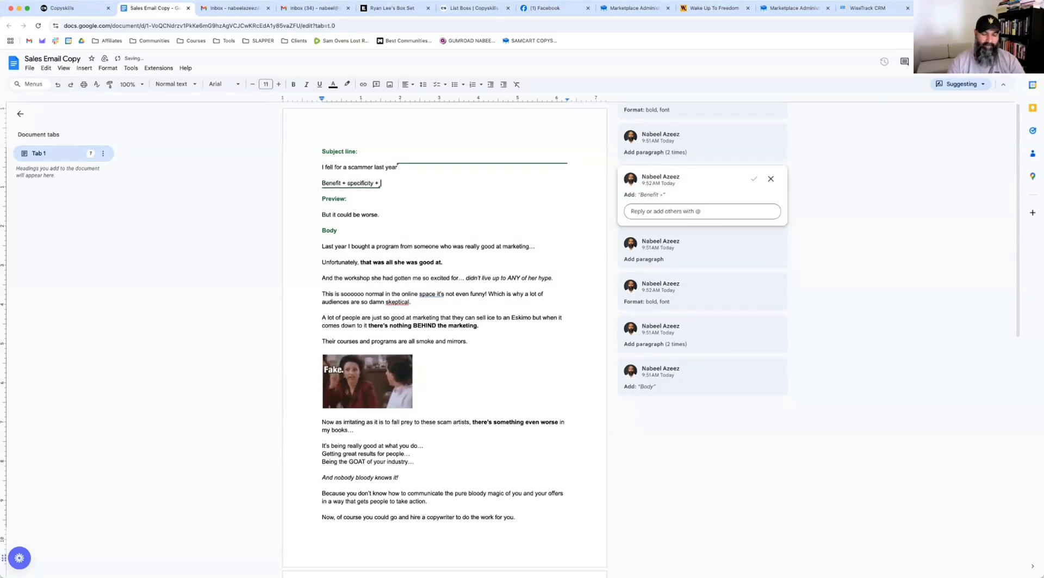
{"action": "type", "text": " curiosity"}
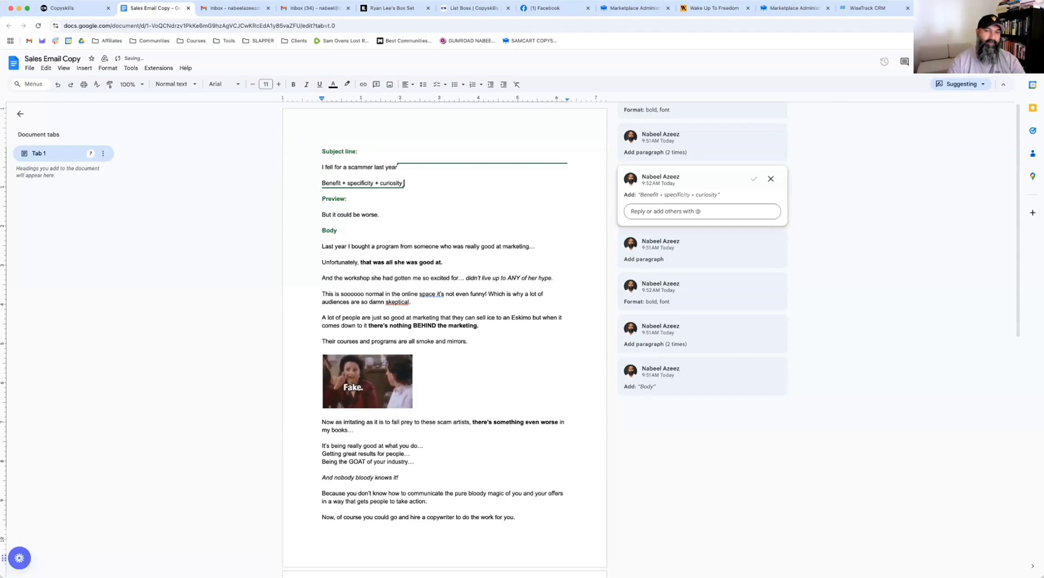
{"action": "type", "text": " < 40 char"}
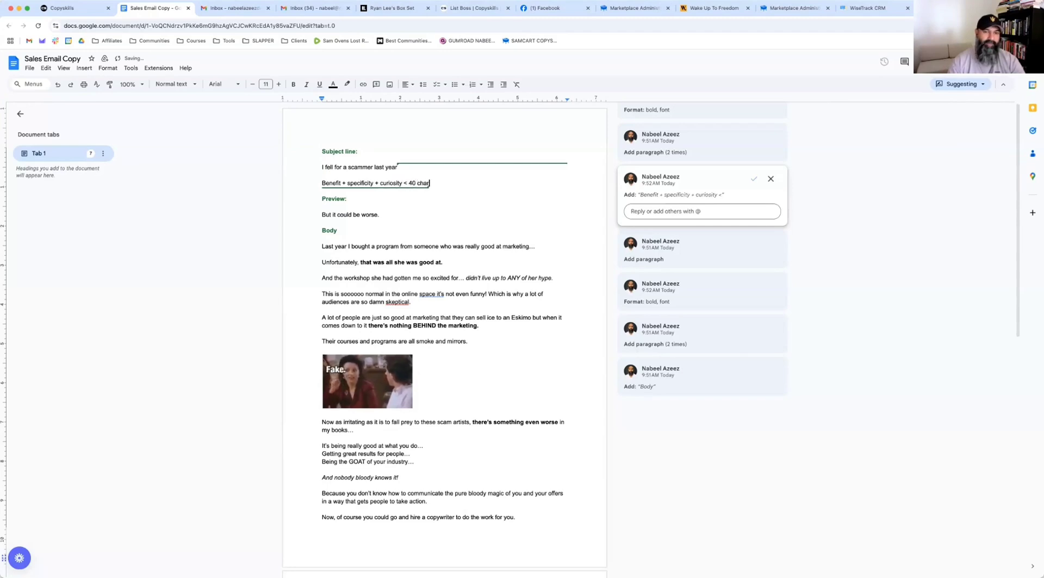
{"action": "type", "text": "acters"}
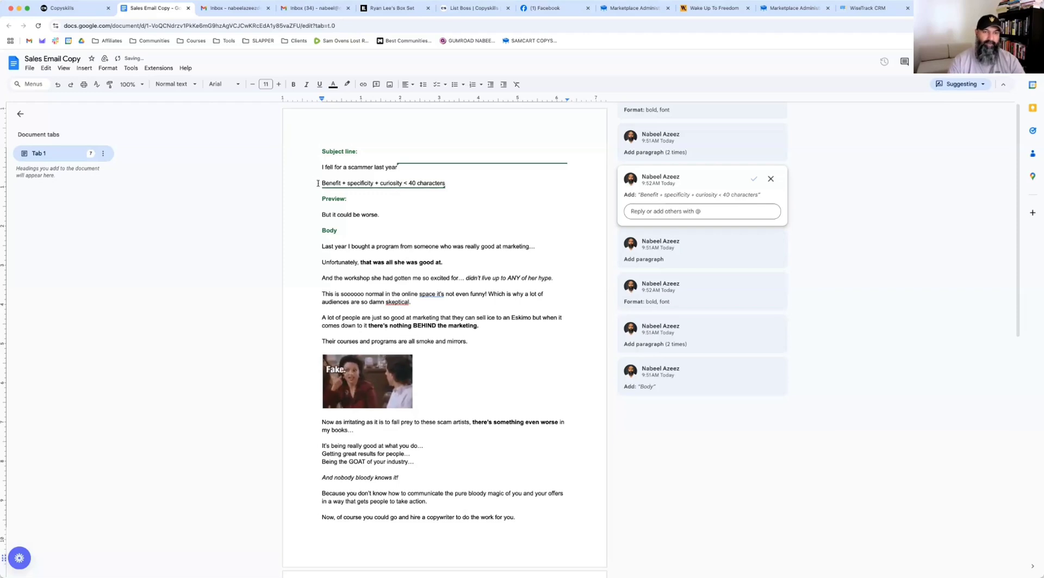
{"action": "left_click_drag", "start_coordinate": [321, 183], "coordinate": [445, 181]}
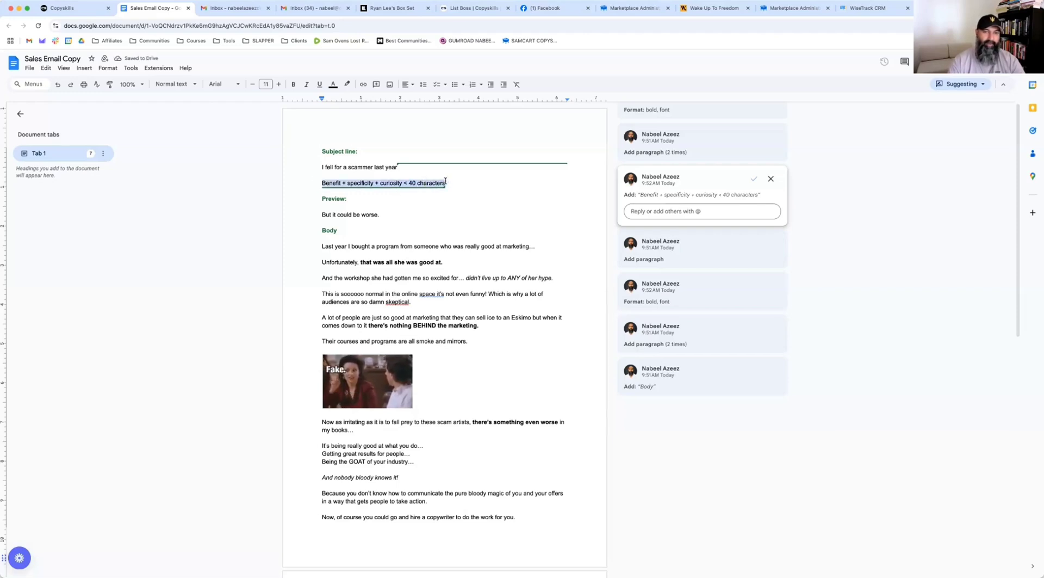
{"action": "left_click", "coordinate": [392, 216]}
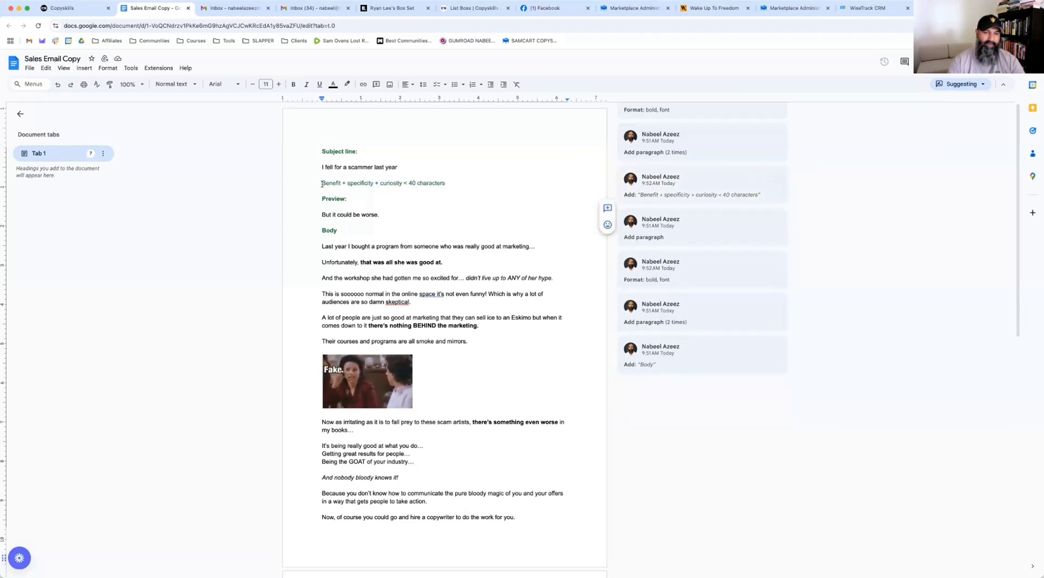
Copy the note "Benefit + specificity + curiosity < 40 characters" onto a new line below the preview text.
{"action": "left_click_drag", "start_coordinate": [322, 182], "coordinate": [446, 181]}
{"action": "key", "text": "super+c"}
{"action": "left_click", "coordinate": [403, 215]}
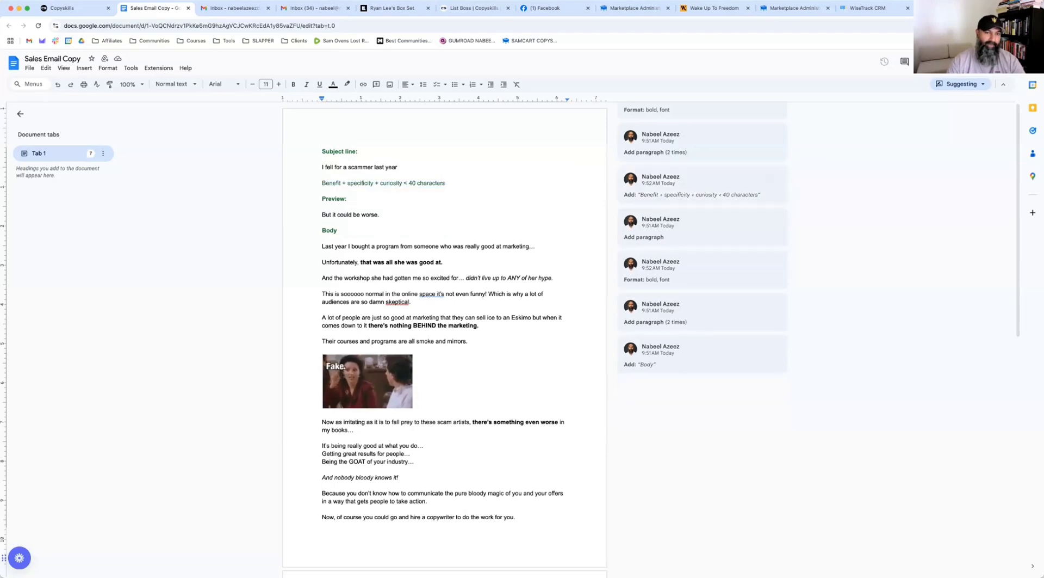
{"action": "key", "text": "Return"}
{"action": "key", "text": "super+v"}
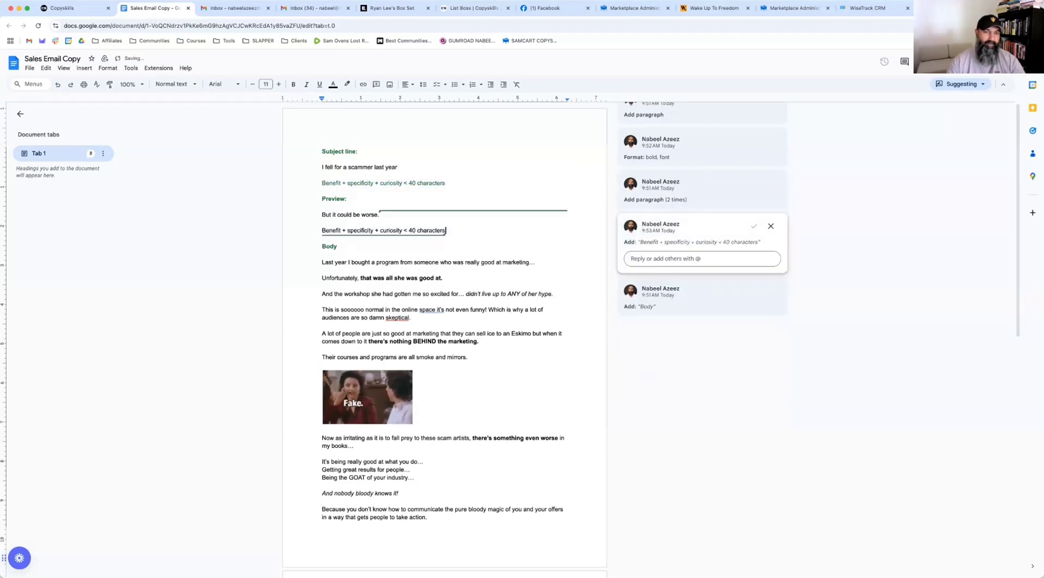
{"action": "left_click", "coordinate": [322, 230]}
{"action": "key", "text": "shift+End"}
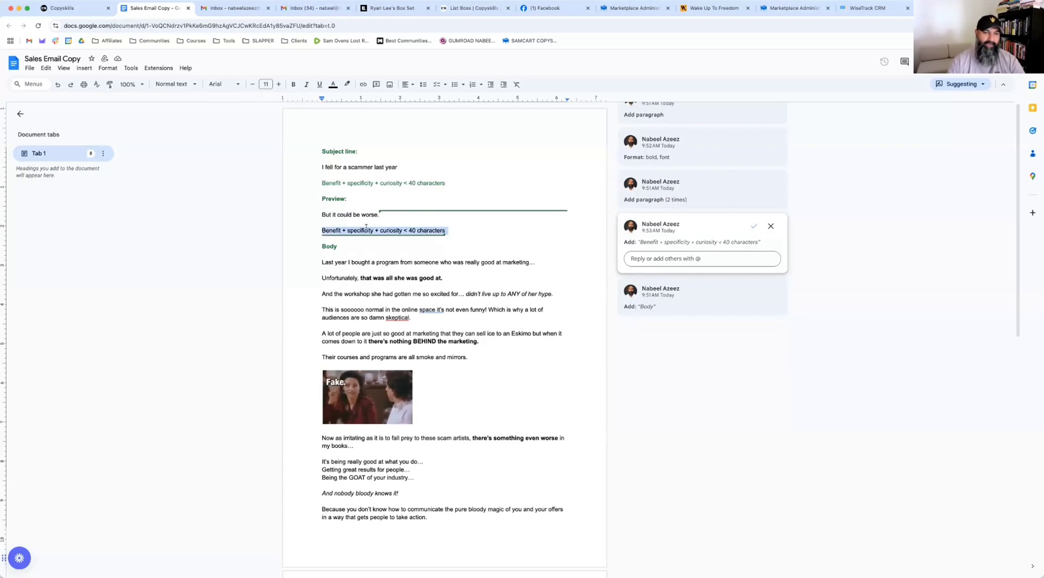
{"action": "left_click", "coordinate": [354, 231]}
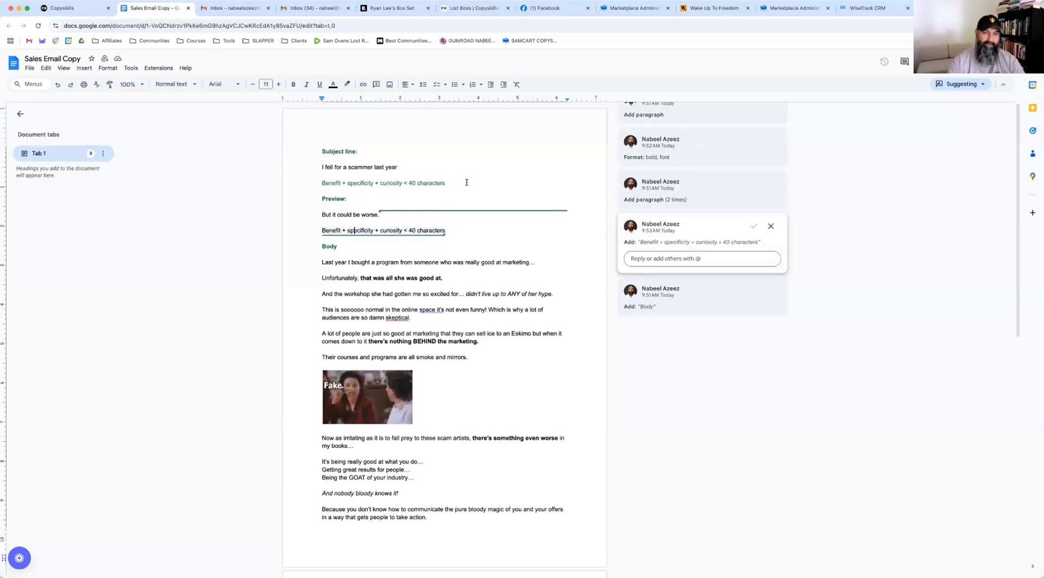
{"action": "left_click", "coordinate": [460, 234]}
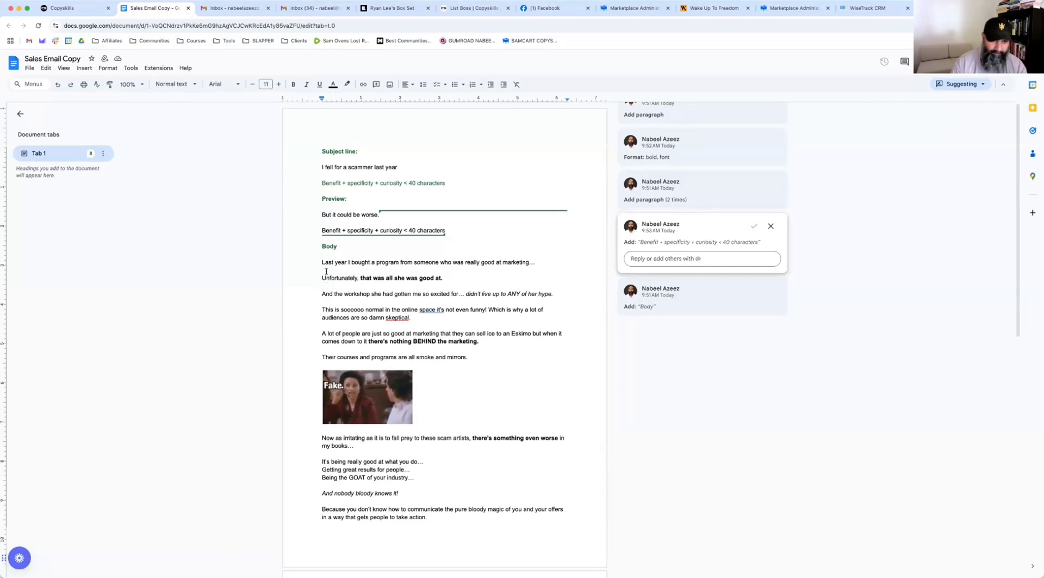
Read through the email body from the opening story to the sign-off, examining its structure, offer and call to action.
{"action": "scroll", "coordinate": [327, 271], "scroll_direction": "down", "scroll_amount": 3}
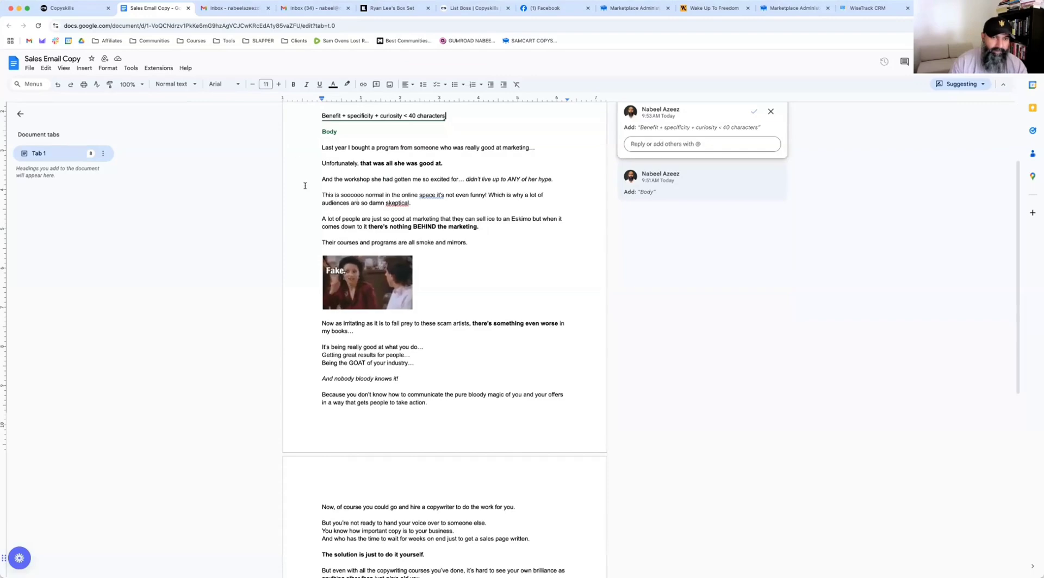
{"action": "scroll", "coordinate": [305, 185], "scroll_direction": "down", "scroll_amount": 8}
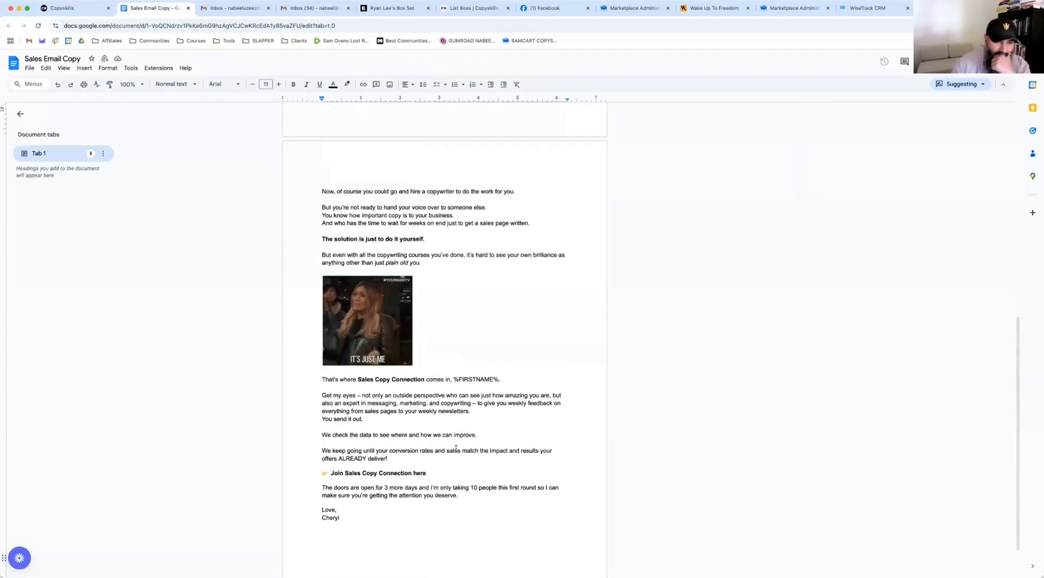
{"action": "scroll", "coordinate": [456, 447], "scroll_direction": "up", "scroll_amount": 8}
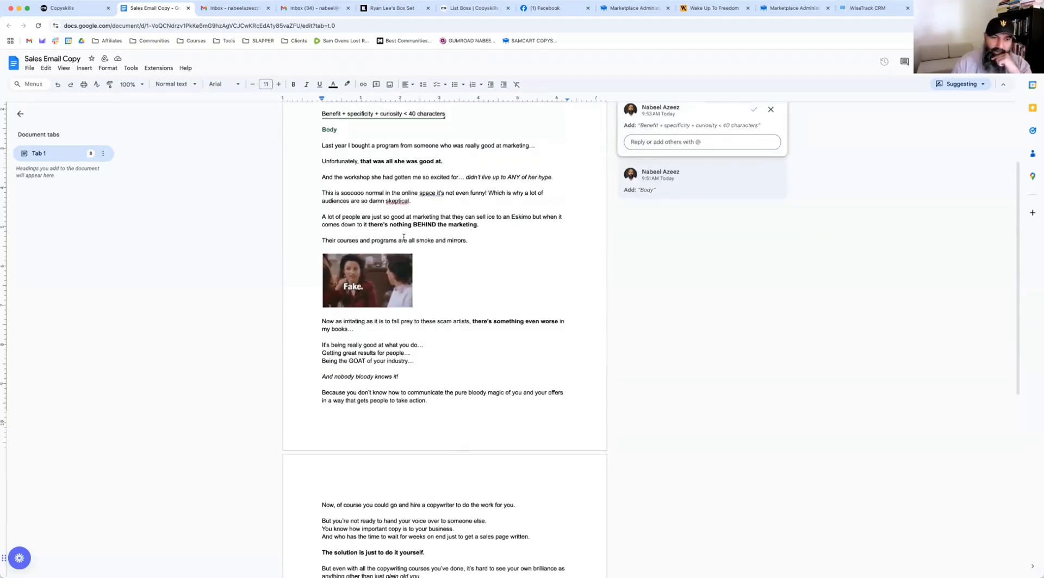
{"action": "left_click", "coordinate": [501, 241]}
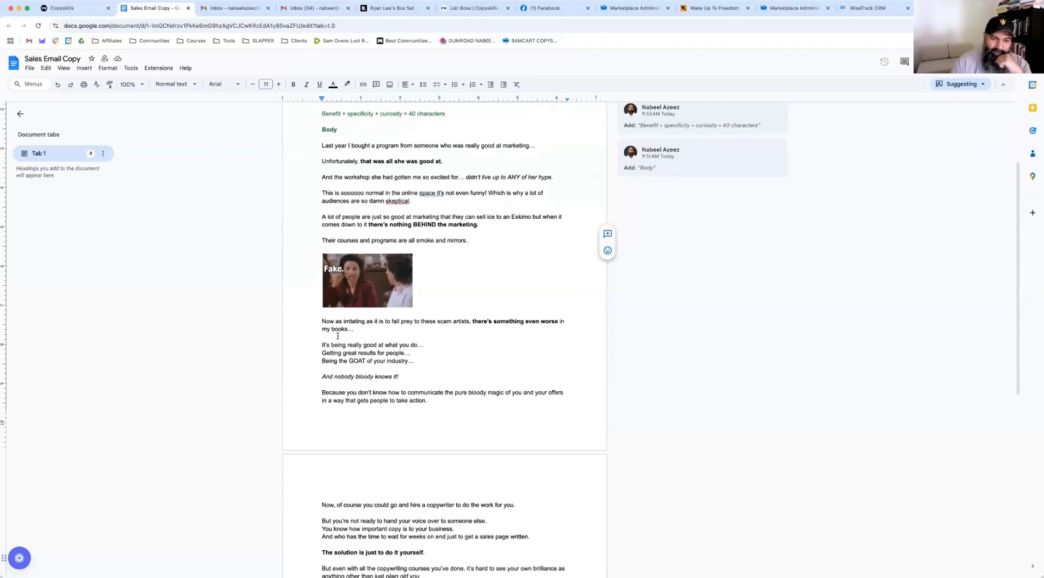
{"action": "scroll", "coordinate": [316, 361], "scroll_direction": "down", "scroll_amount": 2}
{"action": "scroll", "coordinate": [292, 196], "scroll_direction": "up", "scroll_amount": 3}
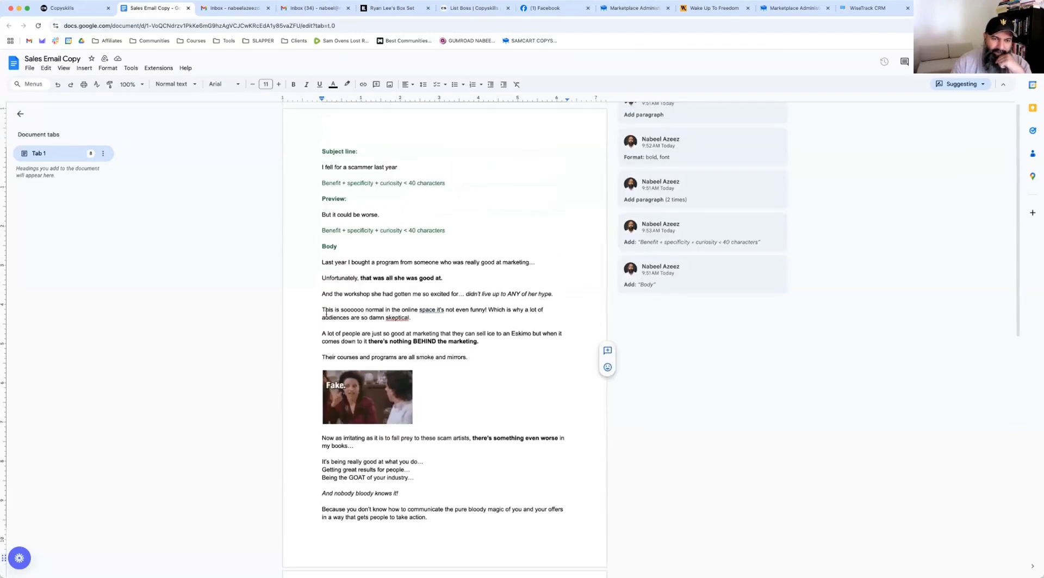
{"action": "scroll", "coordinate": [327, 245], "scroll_direction": "down", "scroll_amount": 5}
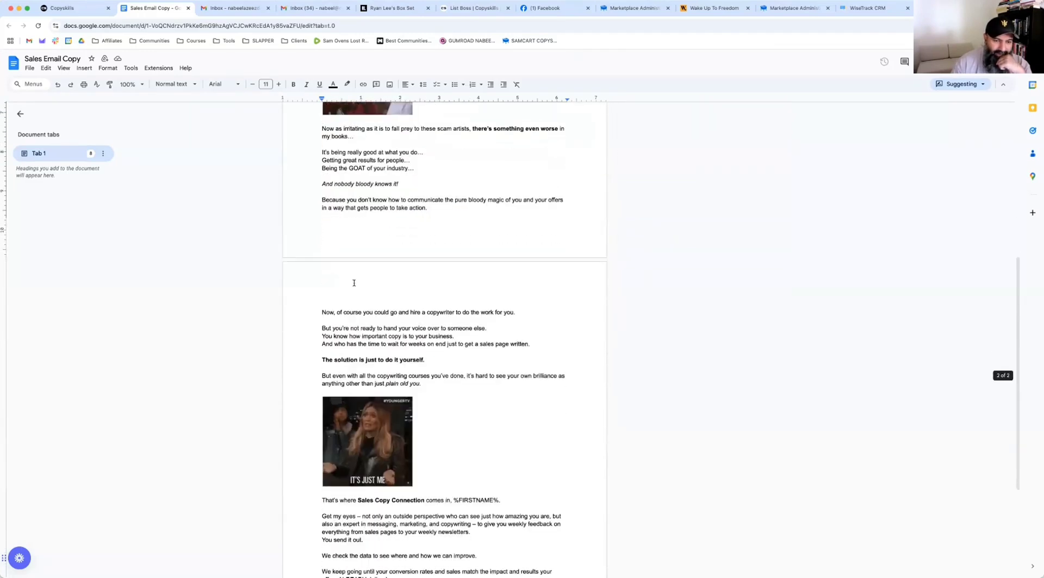
{"action": "scroll", "coordinate": [353, 281], "scroll_direction": "up", "scroll_amount": 3}
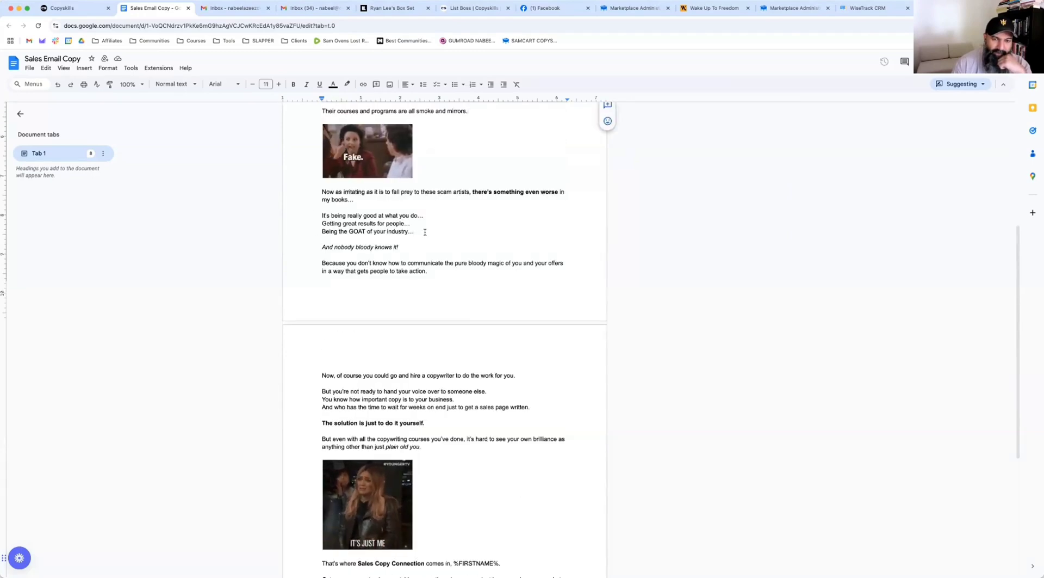
{"action": "scroll", "coordinate": [414, 228], "scroll_direction": "down", "scroll_amount": 3}
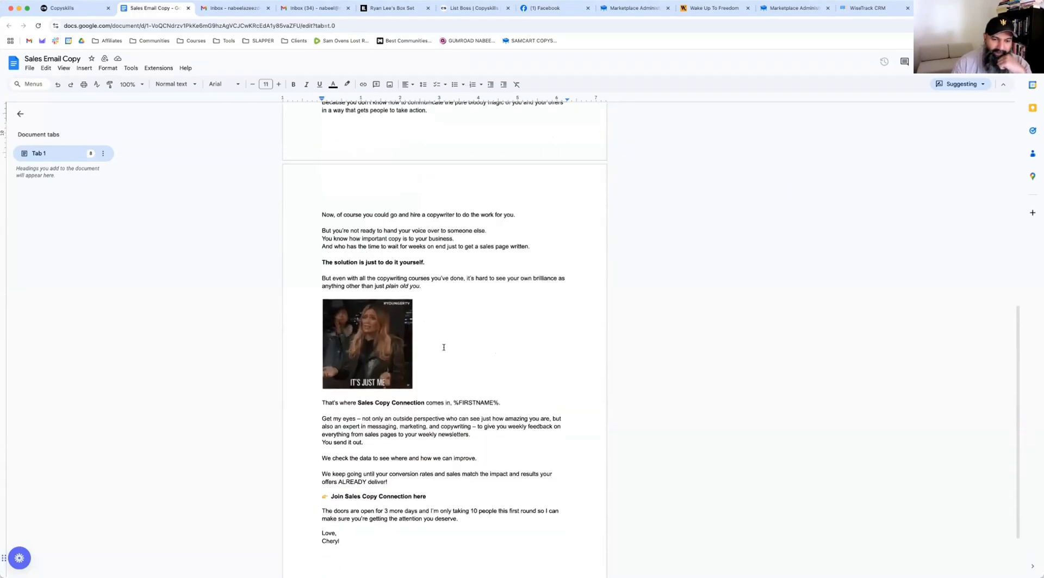
{"action": "scroll", "coordinate": [448, 489], "scroll_direction": "up", "scroll_amount": 5}
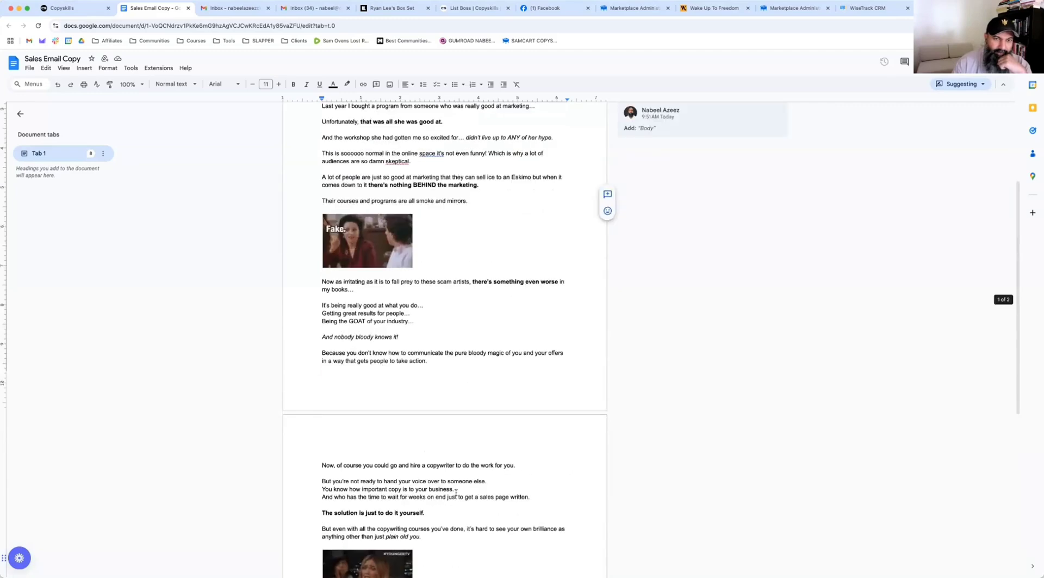
{"action": "scroll", "coordinate": [456, 492], "scroll_direction": "down", "scroll_amount": 6}
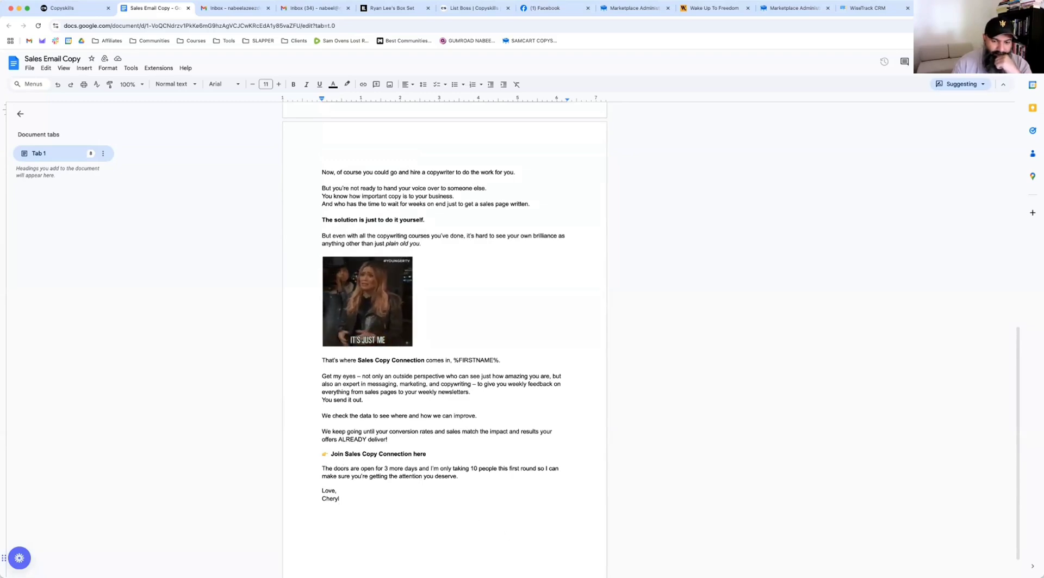
{"action": "scroll", "coordinate": [407, 473], "scroll_direction": "up", "scroll_amount": 3}
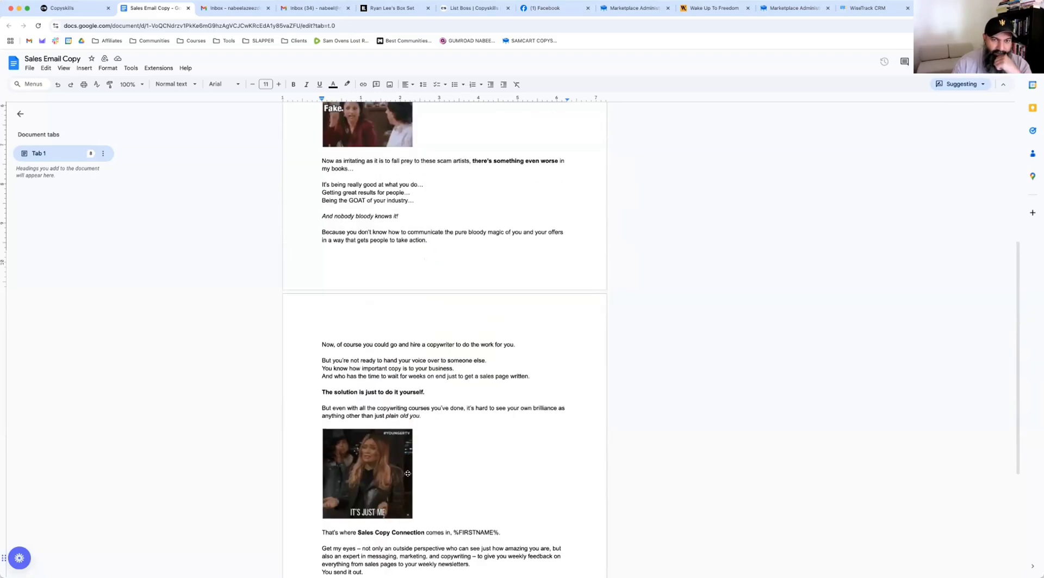